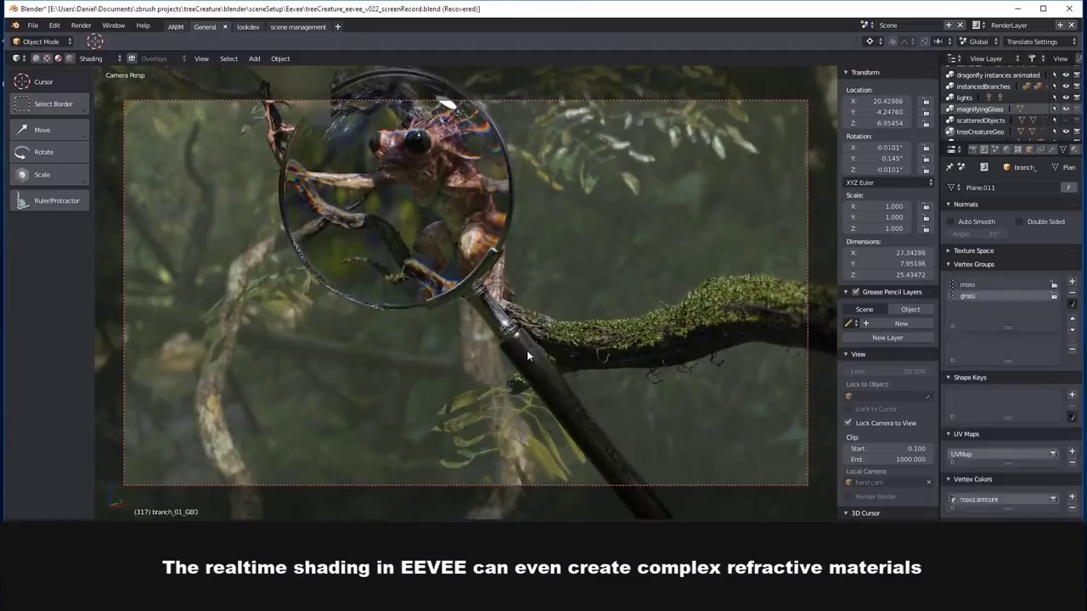
{"action": "key", "text": "g"}
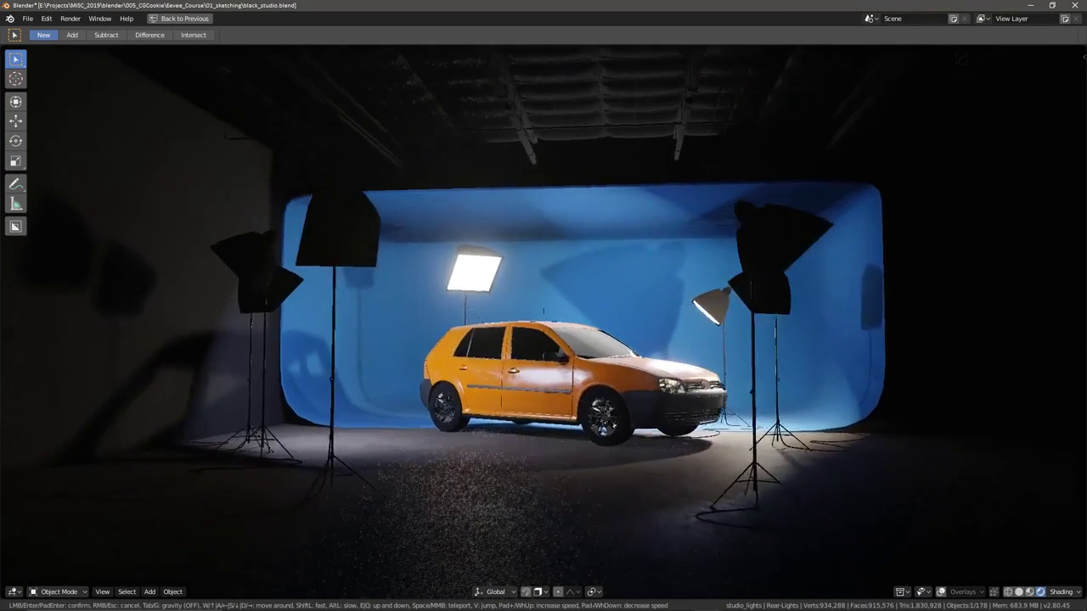
Step: Walk around the orange car in the dark studio scene and examine its lighting through the scene camera
{"action": "key", "text": "a"}
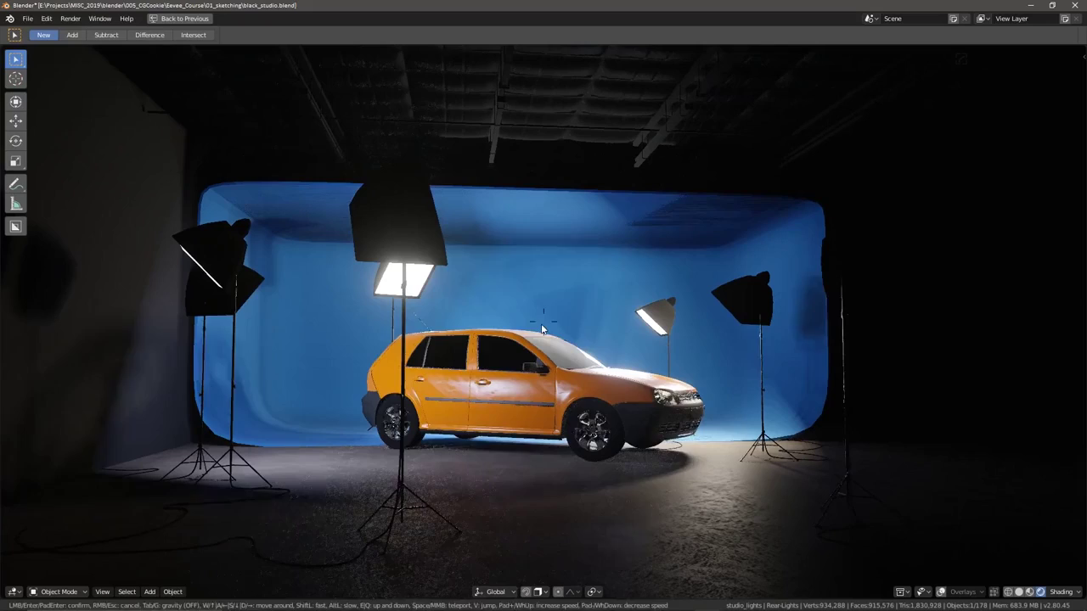
{"action": "left_click", "coordinate": [870, 510]}
{"action": "middle_click_drag", "start_coordinate": [869, 503], "coordinate": [857, 495]}
{"action": "key", "text": "KP_0"}
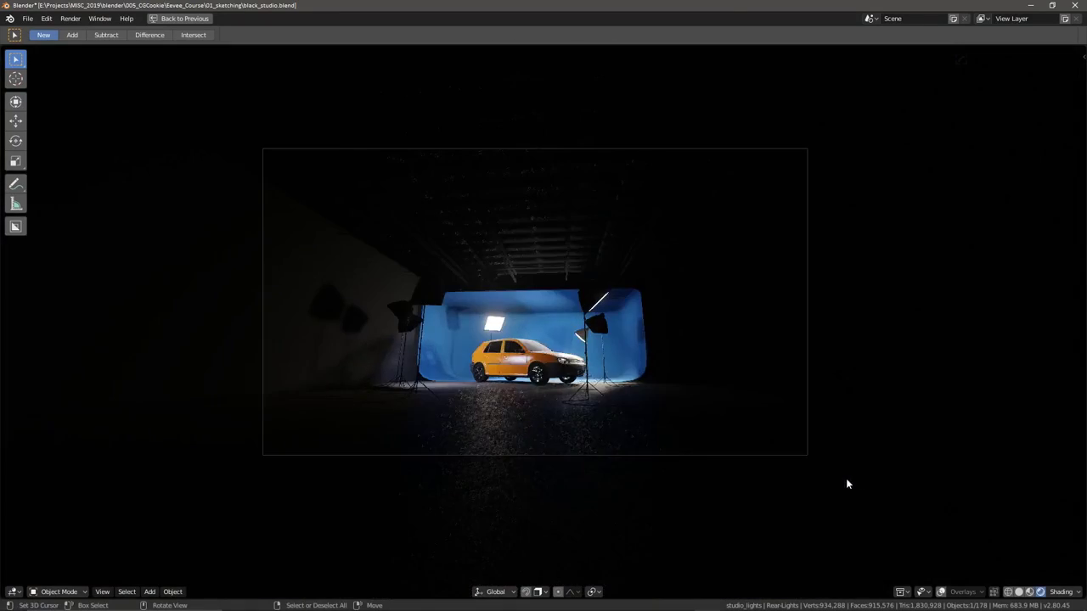
{"action": "scroll", "coordinate": [846, 486], "scroll_direction": "up", "scroll_amount": 4}
{"action": "scroll", "coordinate": [847, 487], "scroll_direction": "down", "scroll_amount": 3}
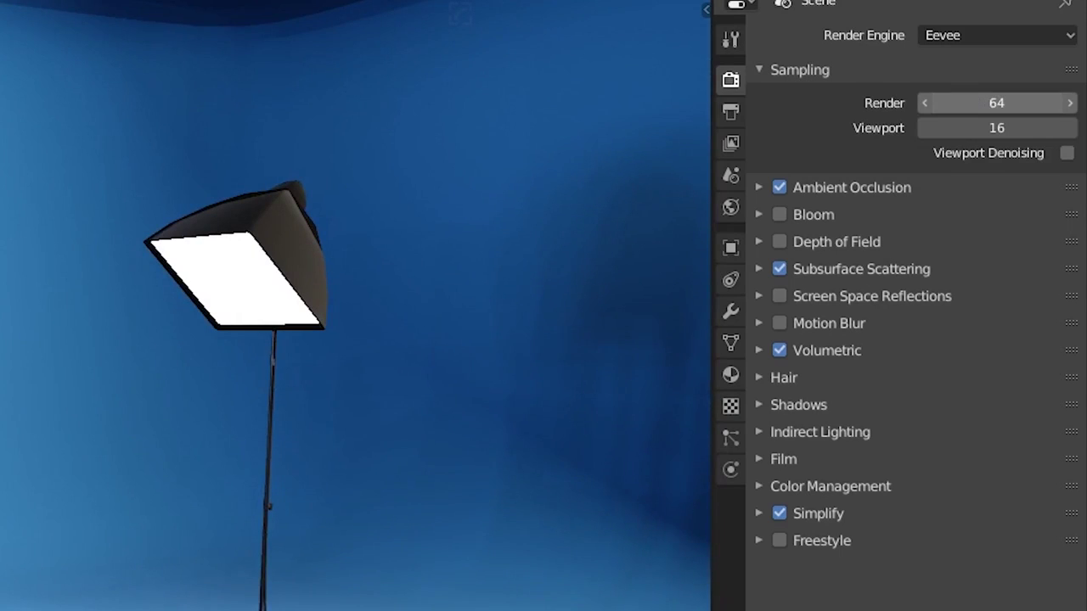
{"action": "left_click_drag", "start_coordinate": [997, 104], "coordinate": [1017, 103]}
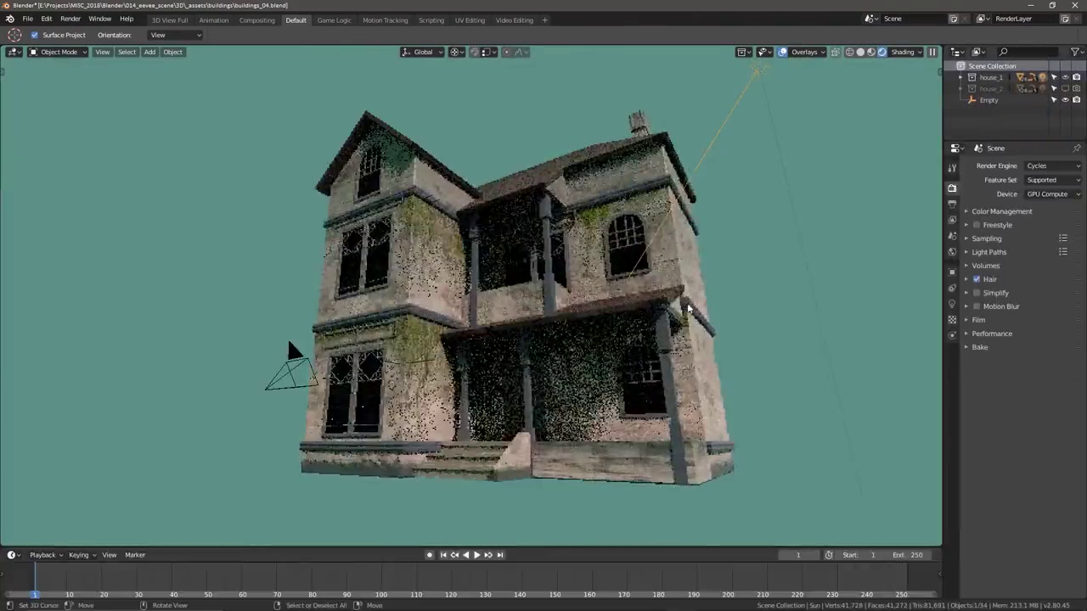
Step: Set the render engine of the old house scene to Eevee
{"action": "left_click", "coordinate": [1049, 167]}
{"action": "left_click", "coordinate": [1030, 180]}
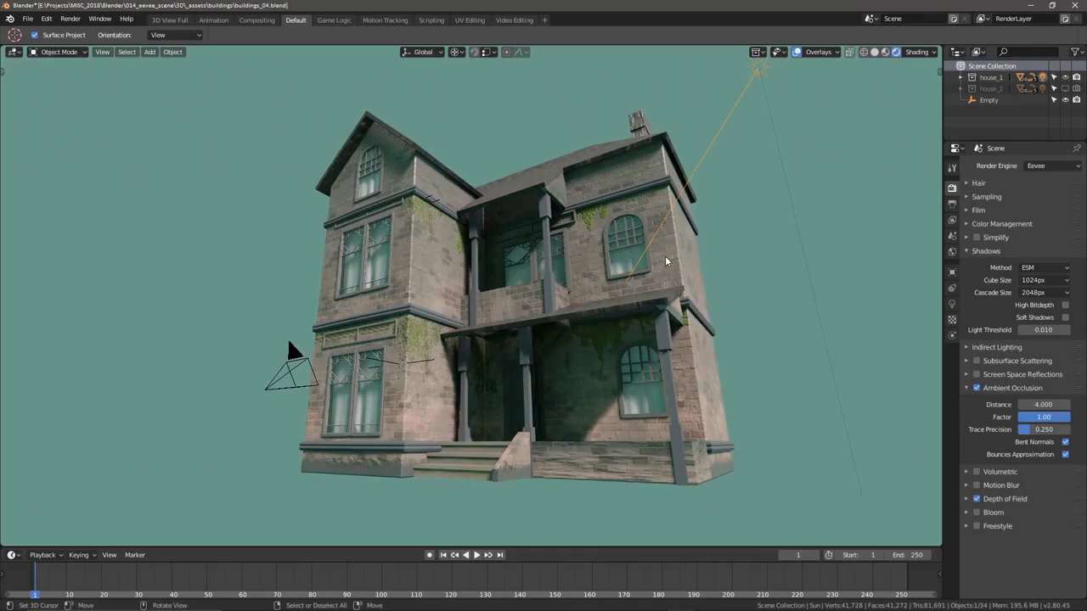
{"action": "middle_click_drag", "start_coordinate": [596, 243], "coordinate": [539, 288]}
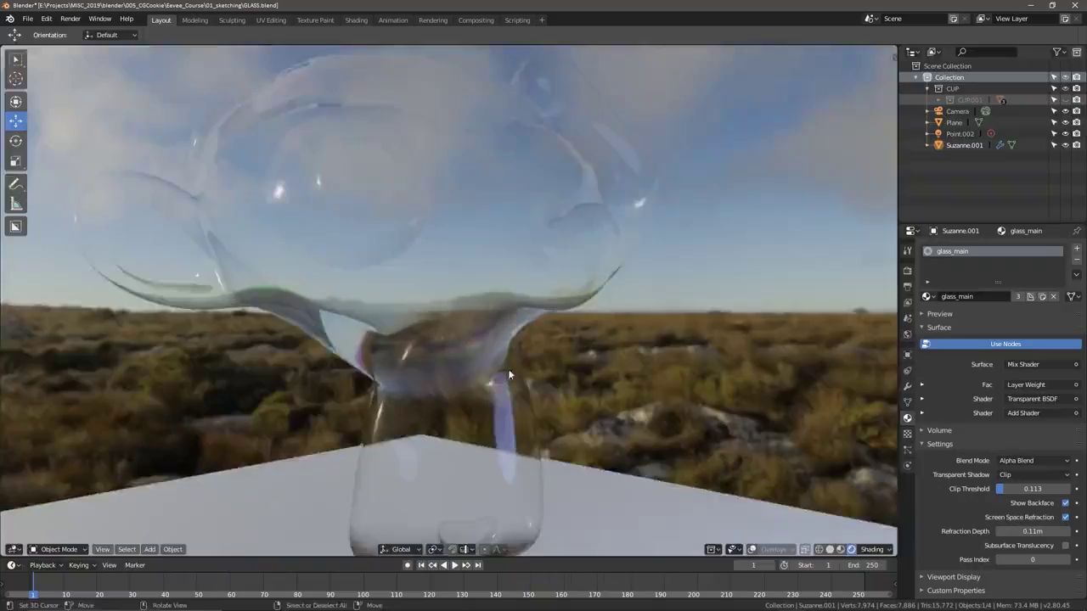
{"action": "middle_click_drag", "start_coordinate": [508, 369], "coordinate": [863, 388]}
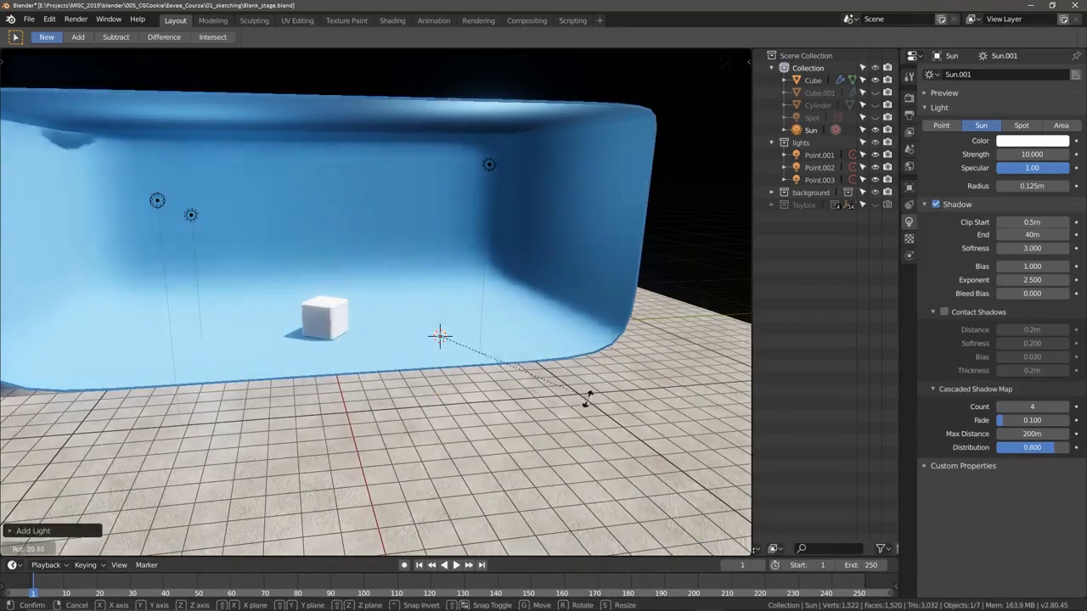
Step: Move the spot light about 1.05 m along the global Y axis within the flashlight facing the cube
{"action": "middle_click_drag", "start_coordinate": [587, 396], "coordinate": [526, 425]}
{"action": "key", "text": "g"}
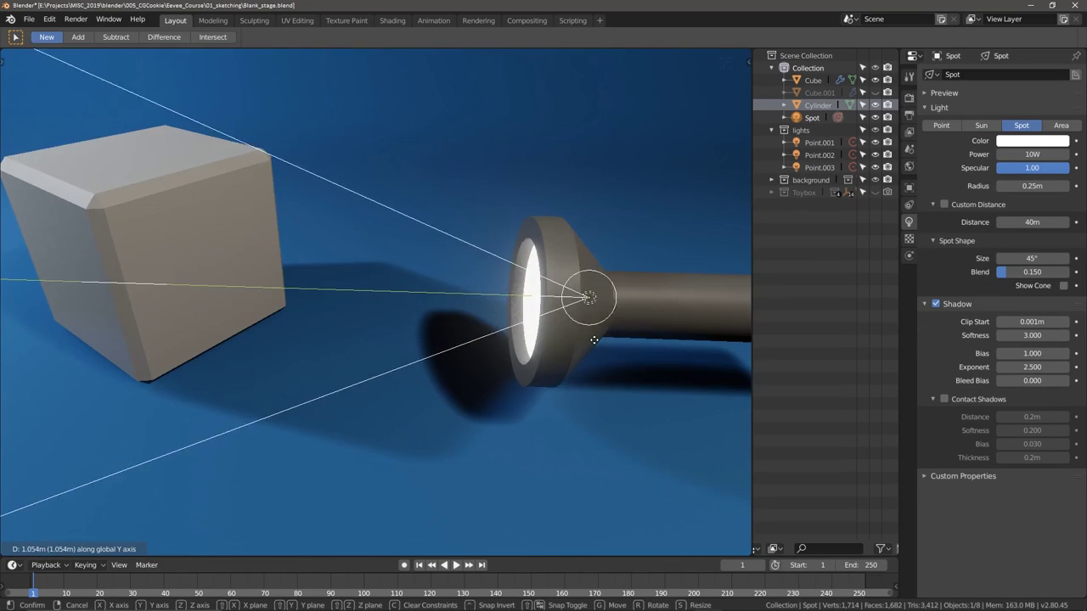
{"action": "left_click", "coordinate": [791, 313]}
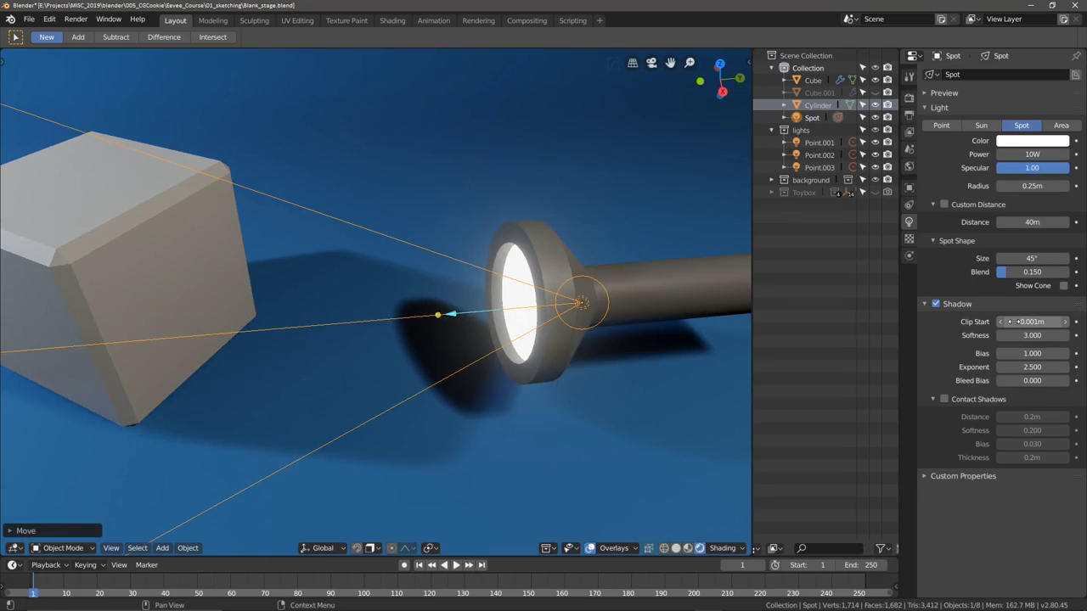
{"action": "middle_click_drag", "start_coordinate": [518, 280], "coordinate": [481, 281]}
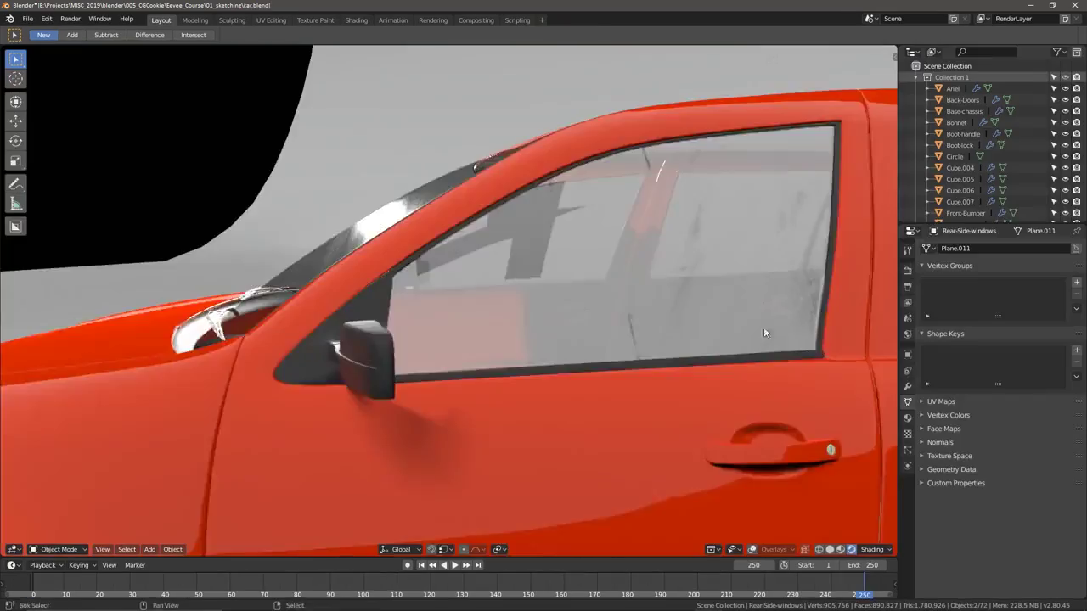
Step: Examine the transparent side windows of the red car from a different angle
{"action": "middle_click_drag", "start_coordinate": [764, 357], "coordinate": [726, 361]}
{"action": "middle_click_drag", "start_coordinate": [696, 305], "coordinate": [674, 354]}
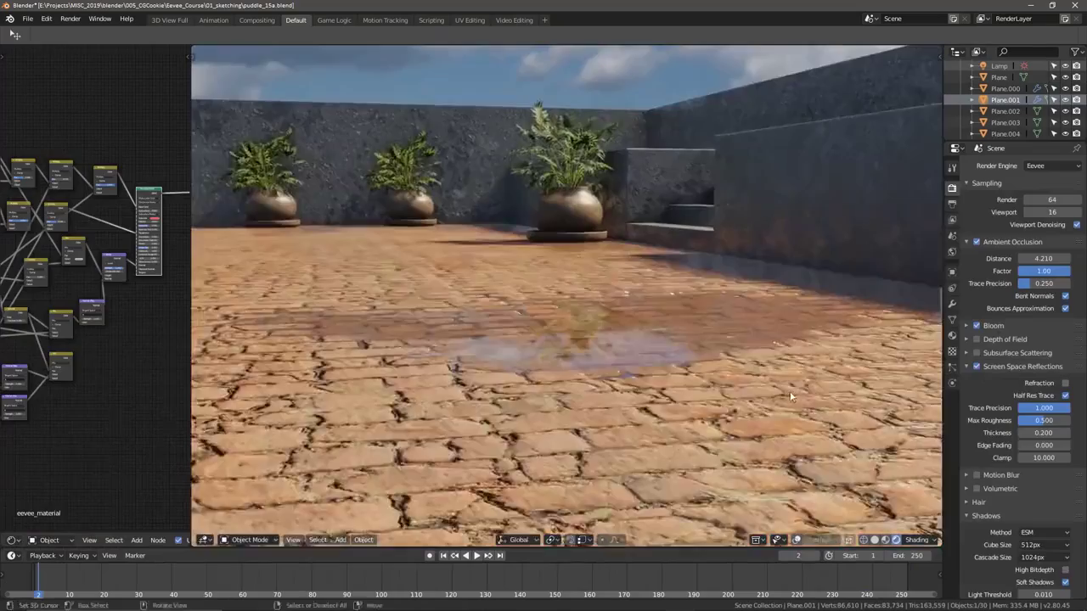
Step: Walk across the brick courtyard towards the potted plants and examine the screen space reflections in the puddle
{"action": "middle_click_drag", "start_coordinate": [730, 392], "coordinate": [766, 389]}
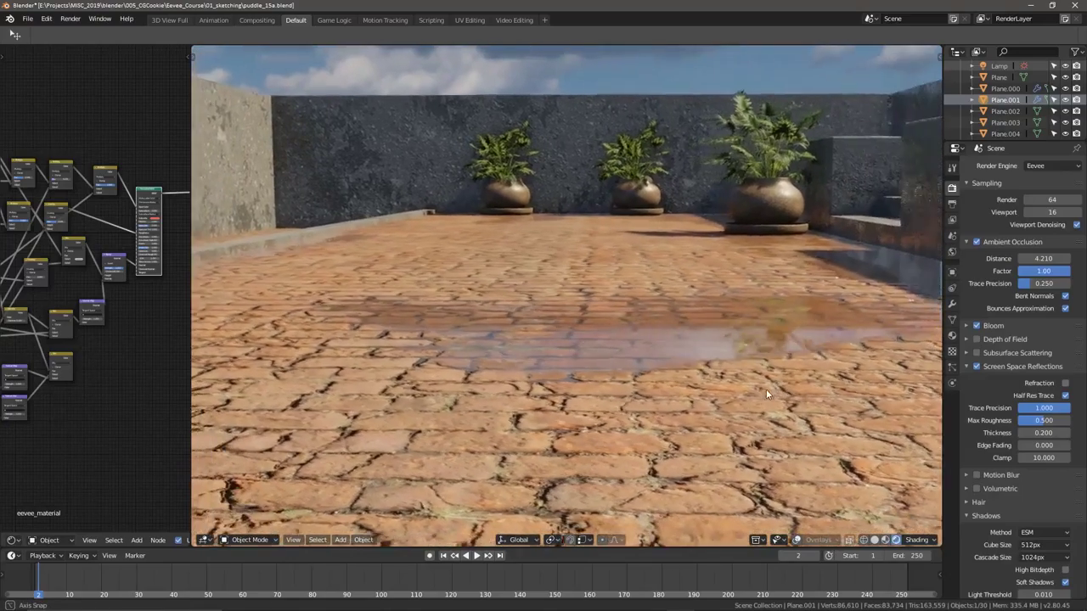
{"action": "key", "text": "shift+grave"}
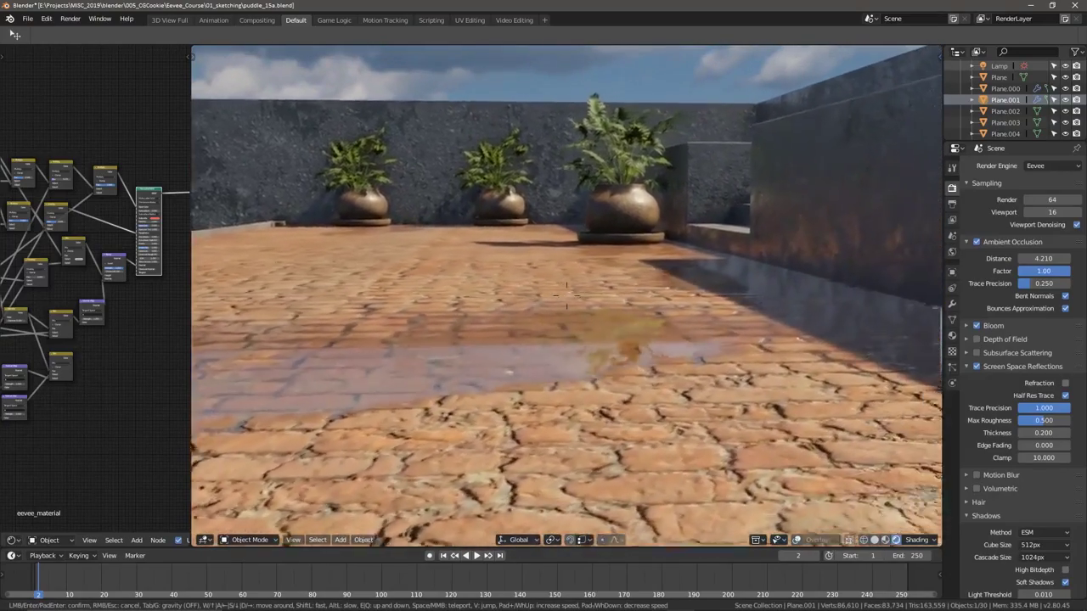
{"action": "key", "text": "d"}
{"action": "key", "text": "w"}
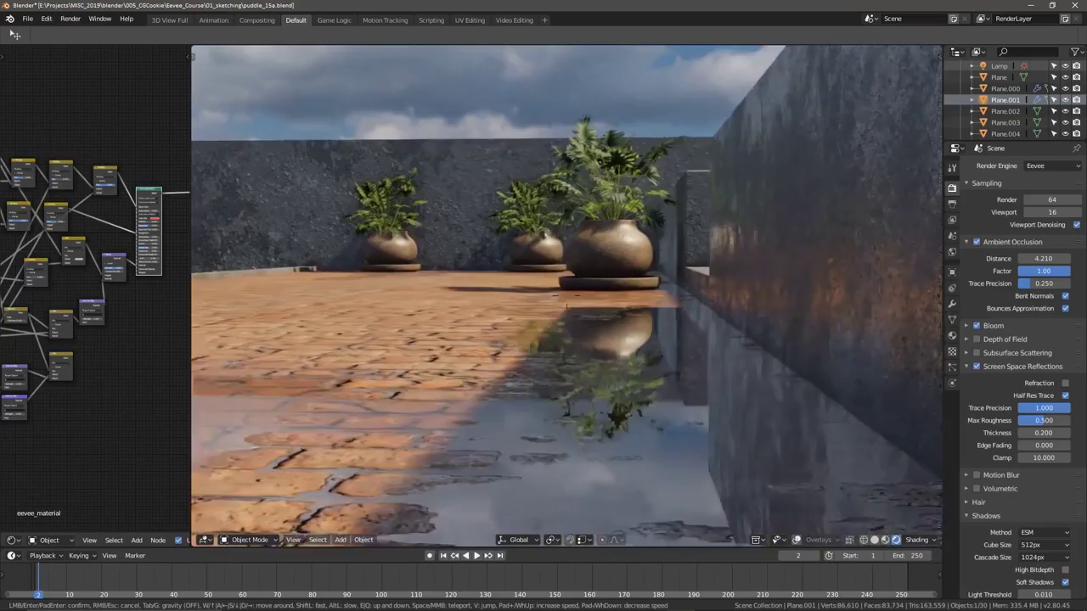
{"action": "key", "text": "w"}
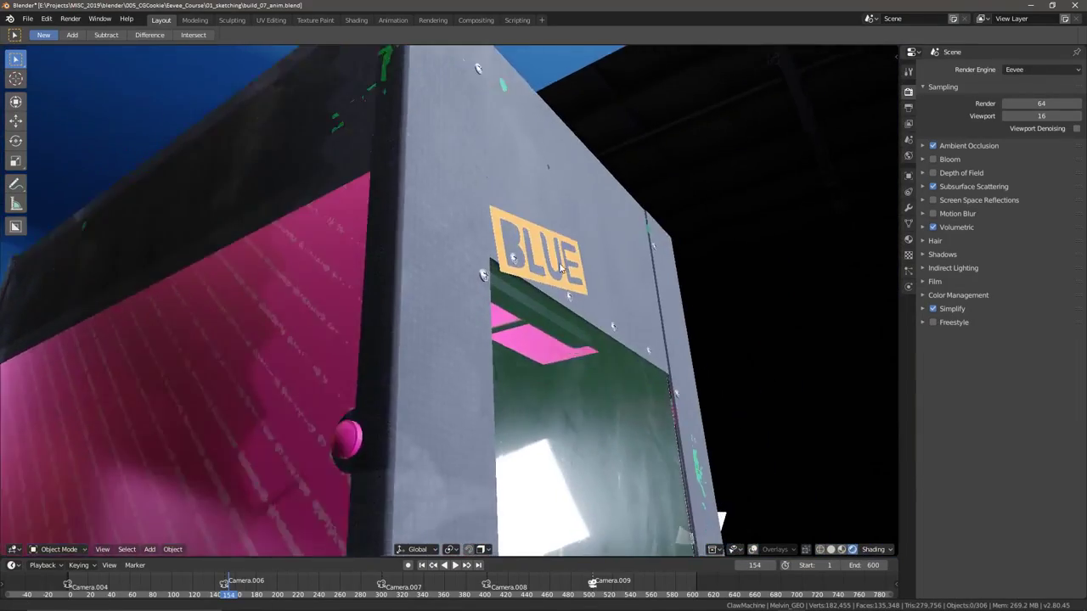
Step: Examine the claw machine's BLUE sign, scratched glass and metal panels from several angles and distances
{"action": "middle_click_drag", "start_coordinate": [560, 264], "coordinate": [454, 262], "text": "shift"}
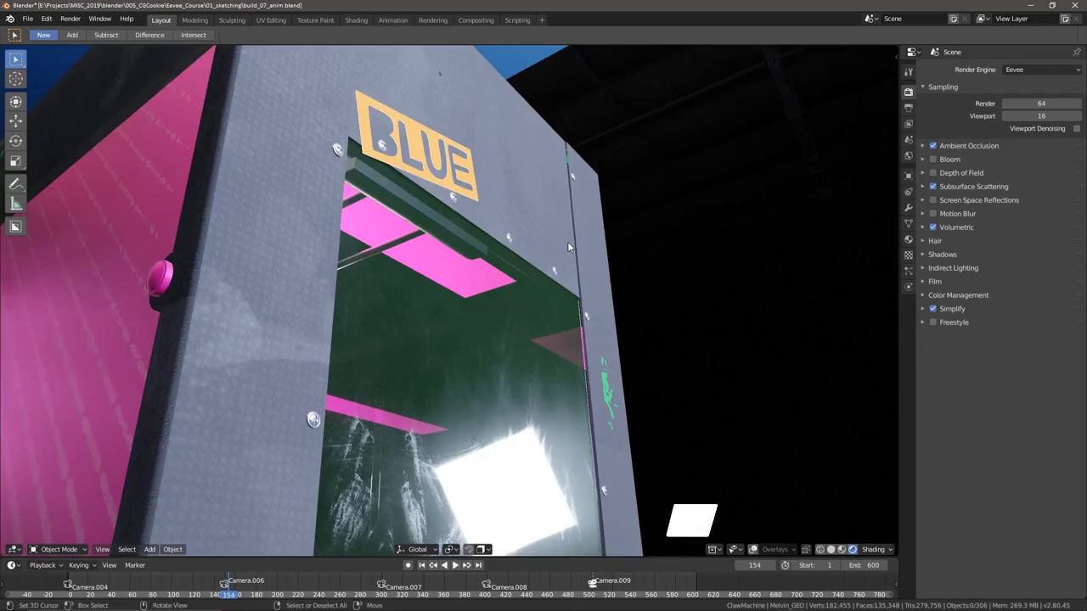
{"action": "middle_click_drag", "start_coordinate": [567, 241], "coordinate": [630, 399]}
{"action": "scroll", "coordinate": [523, 353], "scroll_direction": "down", "scroll_amount": 7}
{"action": "middle_click_drag", "start_coordinate": [517, 422], "coordinate": [486, 14]}
{"action": "scroll", "coordinate": [475, 431], "scroll_direction": "up", "scroll_amount": 5}
{"action": "scroll", "coordinate": [472, 279], "scroll_direction": "up", "scroll_amount": 3}
{"action": "middle_click_drag", "start_coordinate": [487, 543], "coordinate": [421, 468], "text": "shift"}
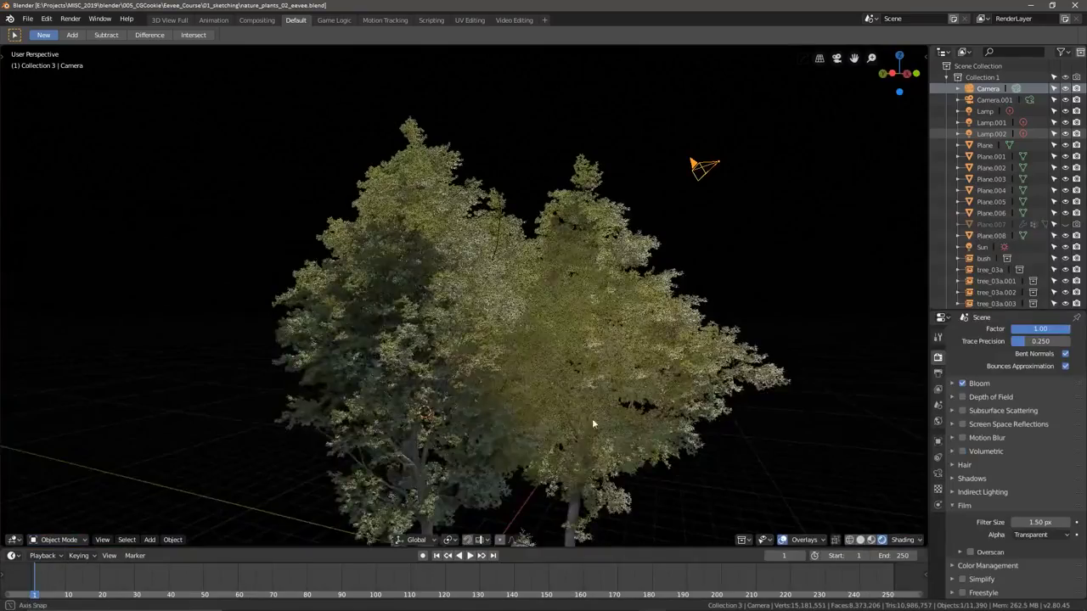
Step: Select the Sun light in the tree scene and look through the scene camera
{"action": "middle_click_drag", "start_coordinate": [592, 417], "coordinate": [512, 438]}
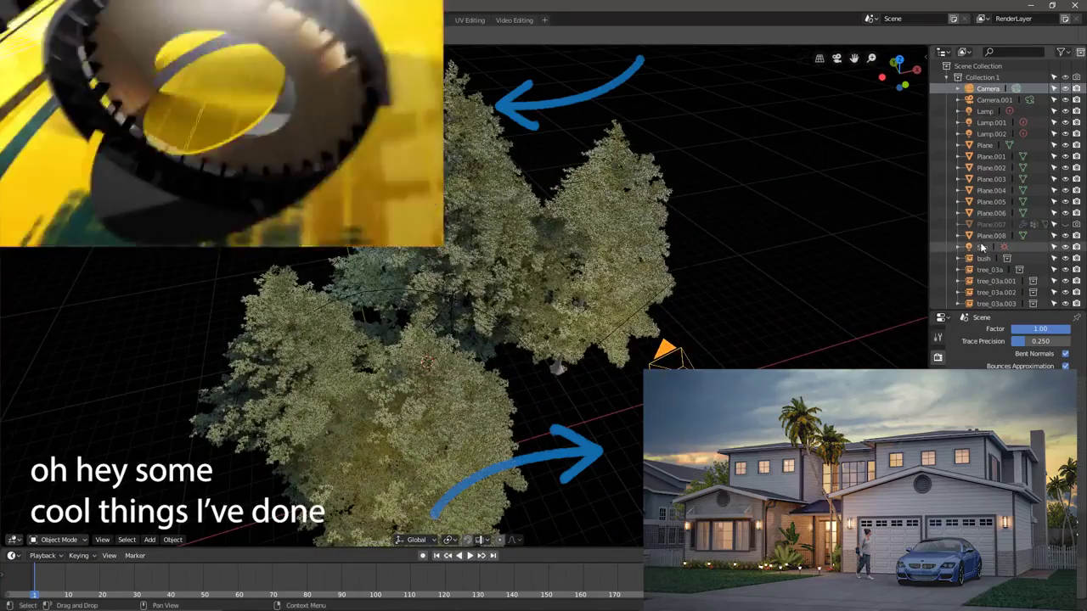
{"action": "left_click", "coordinate": [983, 247]}
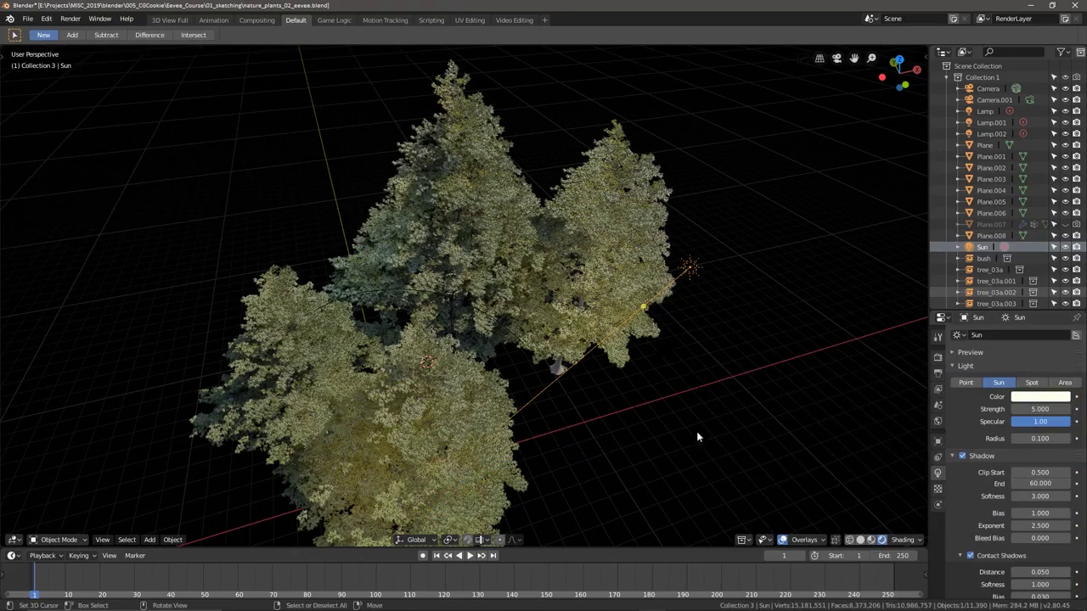
{"action": "middle_click_drag", "start_coordinate": [697, 433], "coordinate": [647, 399]}
{"action": "key", "text": "KP_0"}
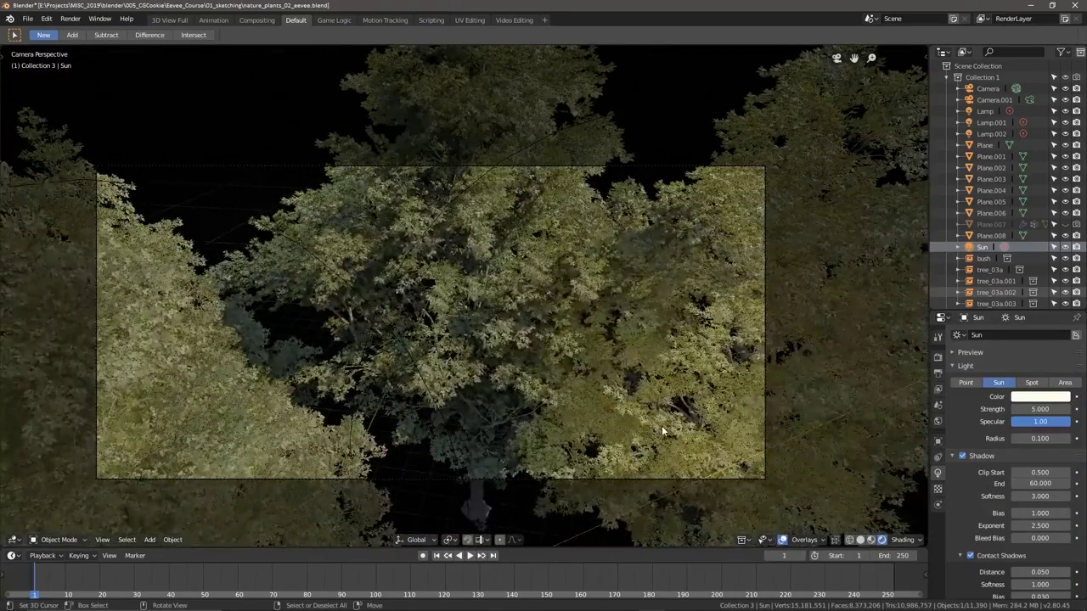
Step: Walk down through the group of trees and examine the foliage, trunks and shading from below
{"action": "middle_click_drag", "start_coordinate": [536, 387], "coordinate": [539, 383]}
{"action": "key", "text": "shift+grave"}
{"action": "key", "text": "w"}
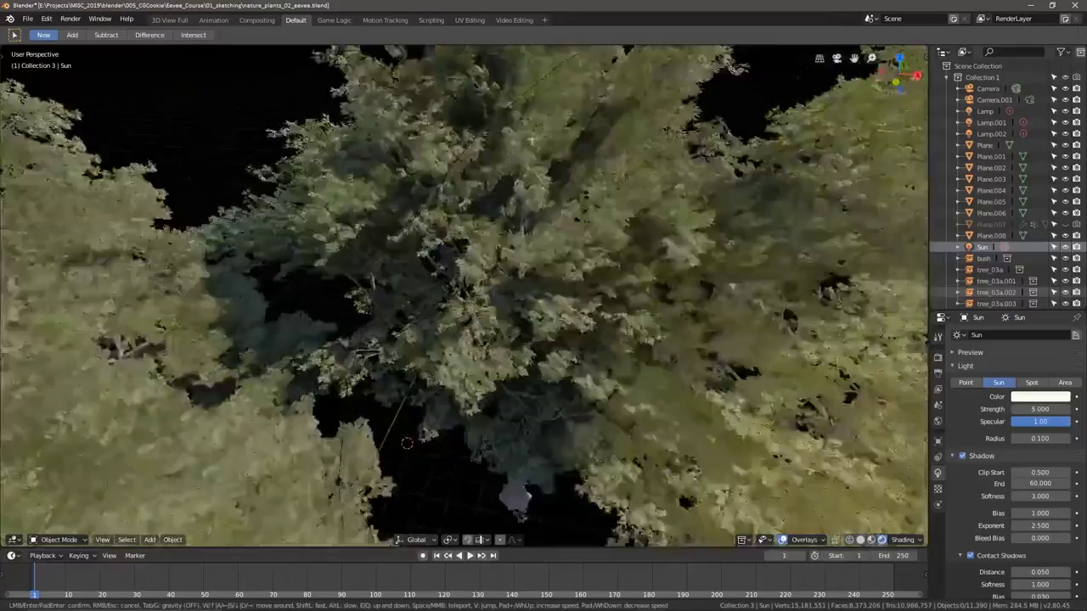
{"action": "key", "text": "w"}
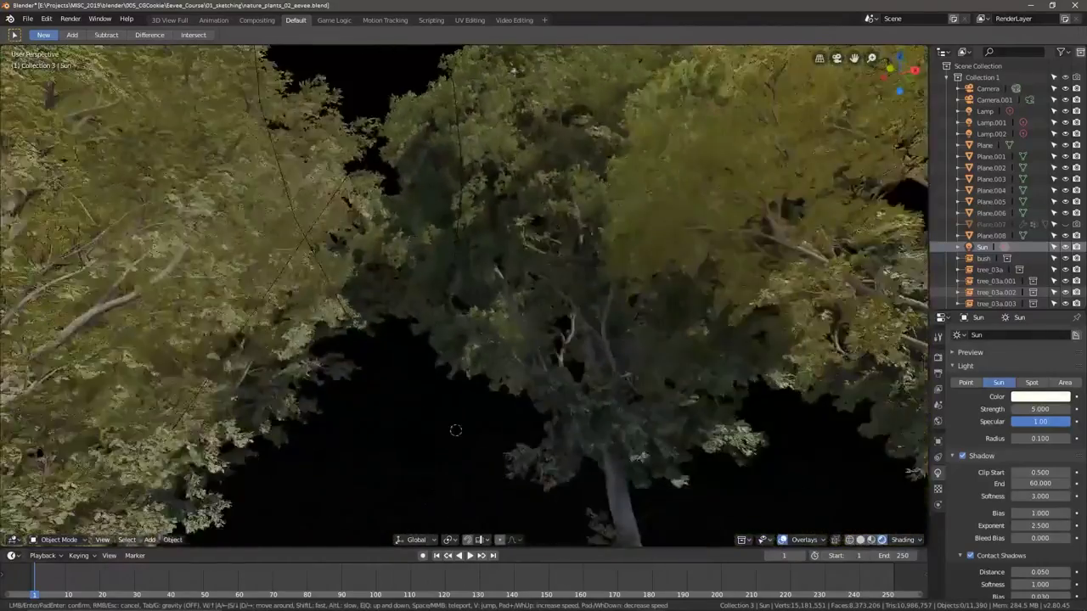
{"action": "key", "text": "w"}
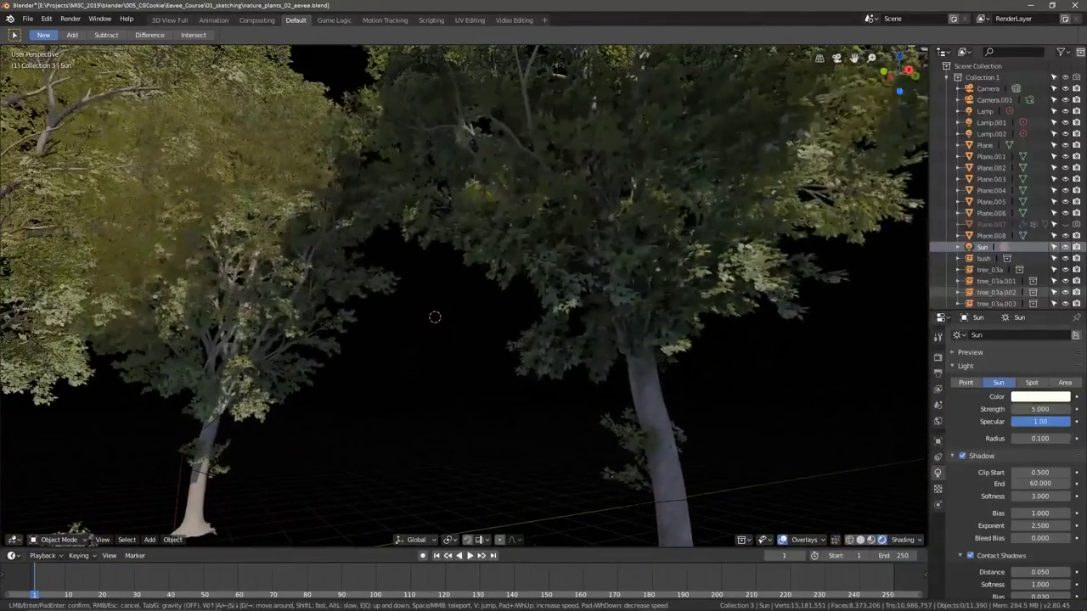
{"action": "middle_click_drag", "start_coordinate": [677, 378], "coordinate": [678, 380]}
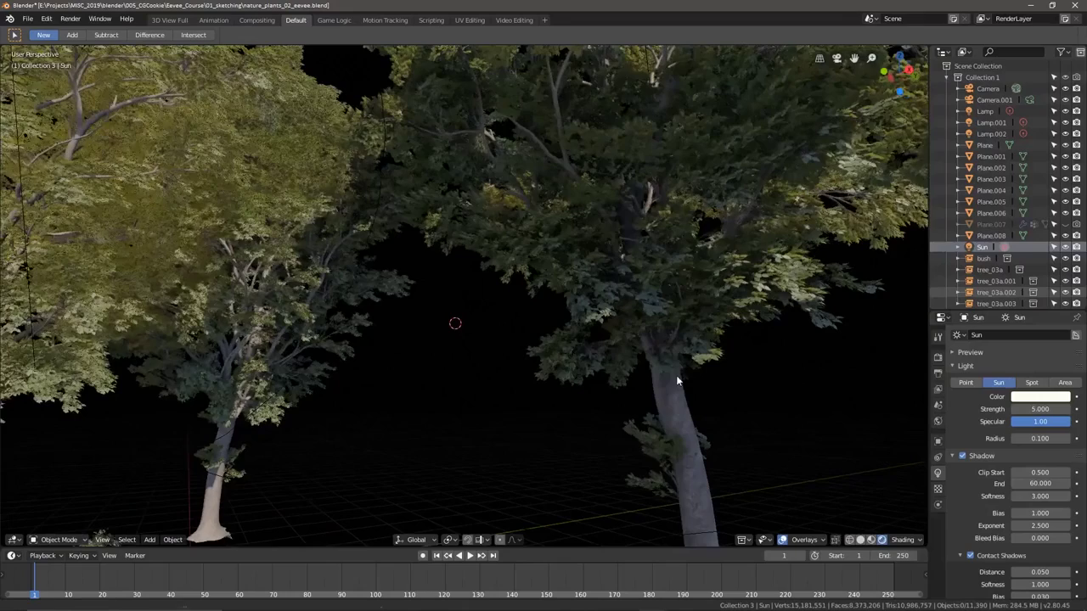
{"action": "key", "text": "w"}
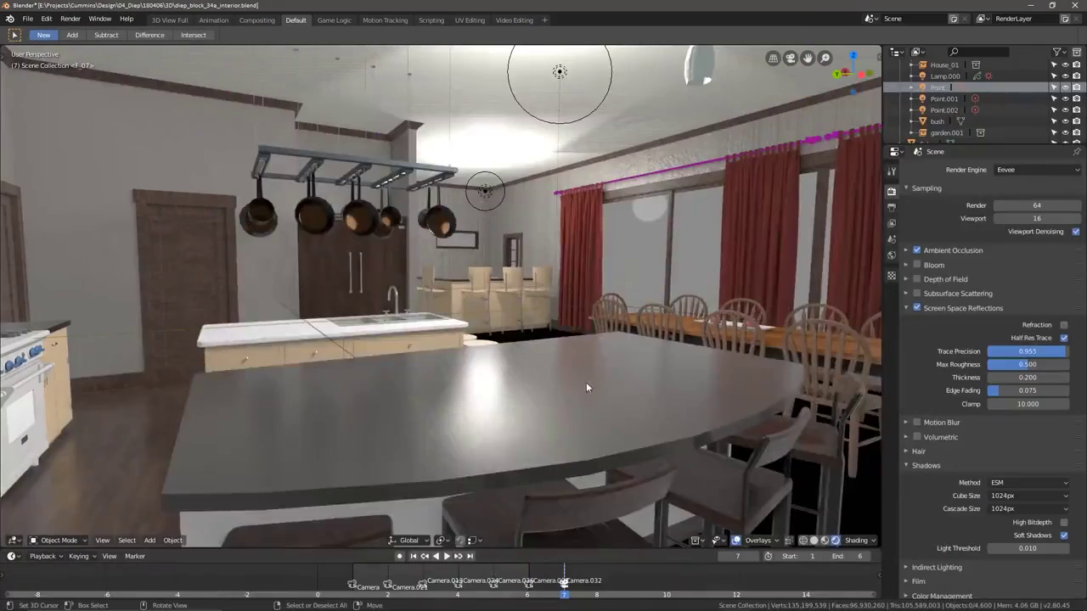
Step: Examine the light reflections on the kitchen island's countertop from near and far
{"action": "scroll", "coordinate": [618, 414], "scroll_direction": "down", "scroll_amount": 2}
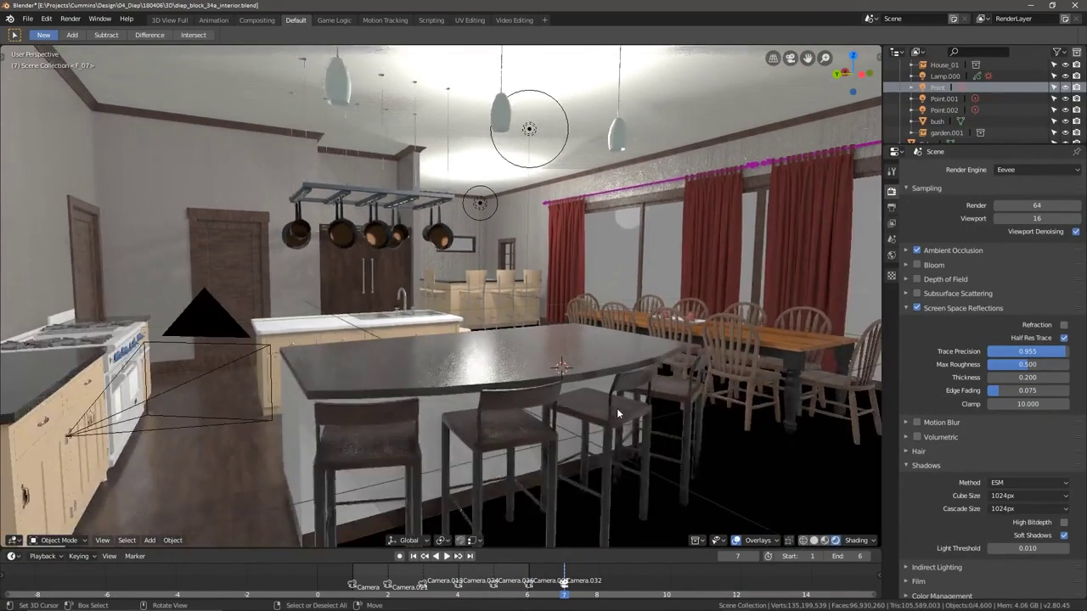
{"action": "scroll", "coordinate": [586, 424], "scroll_direction": "up", "scroll_amount": 3}
{"action": "scroll", "coordinate": [584, 419], "scroll_direction": "down", "scroll_amount": 2}
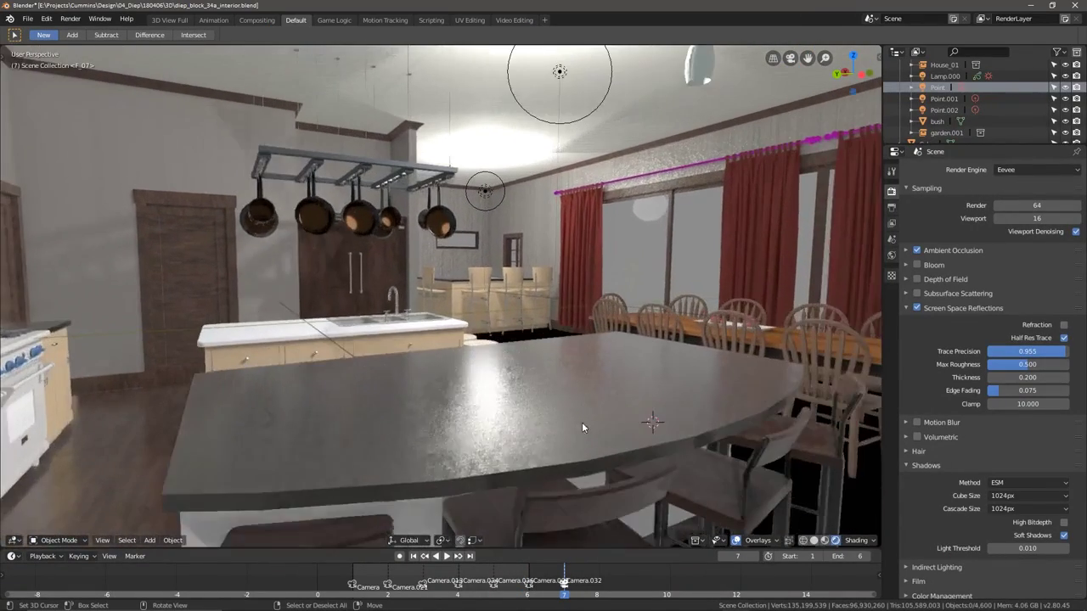
{"action": "scroll", "coordinate": [591, 423], "scroll_direction": "up", "scroll_amount": 3}
{"action": "scroll", "coordinate": [581, 406], "scroll_direction": "down", "scroll_amount": 2}
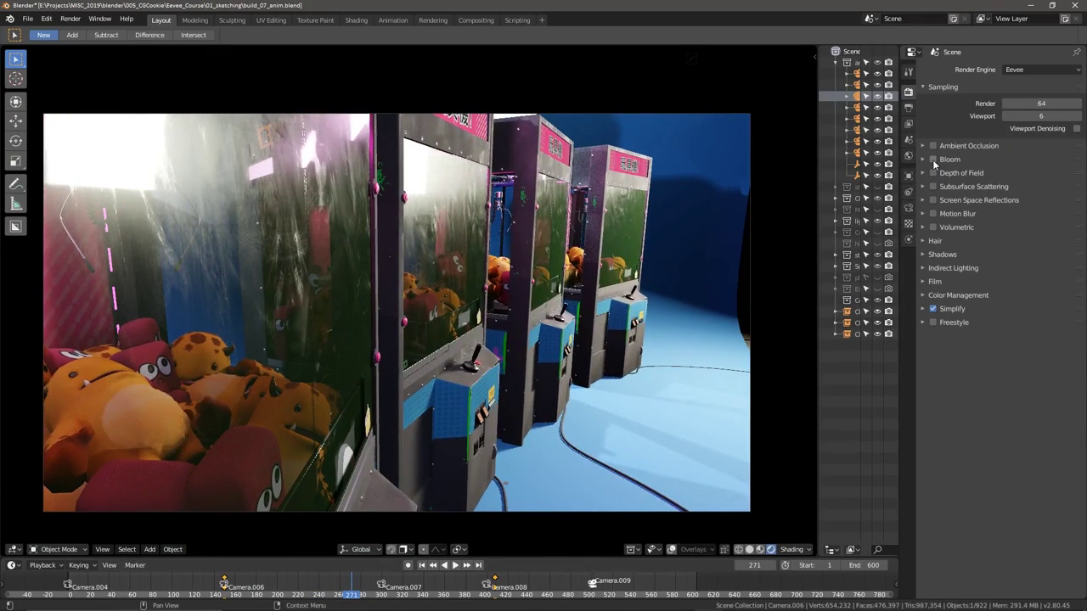
Step: Enable Bloom for the claw machine scene and expand its settings
{"action": "left_click", "coordinate": [932, 160]}
{"action": "left_click", "coordinate": [949, 159]}
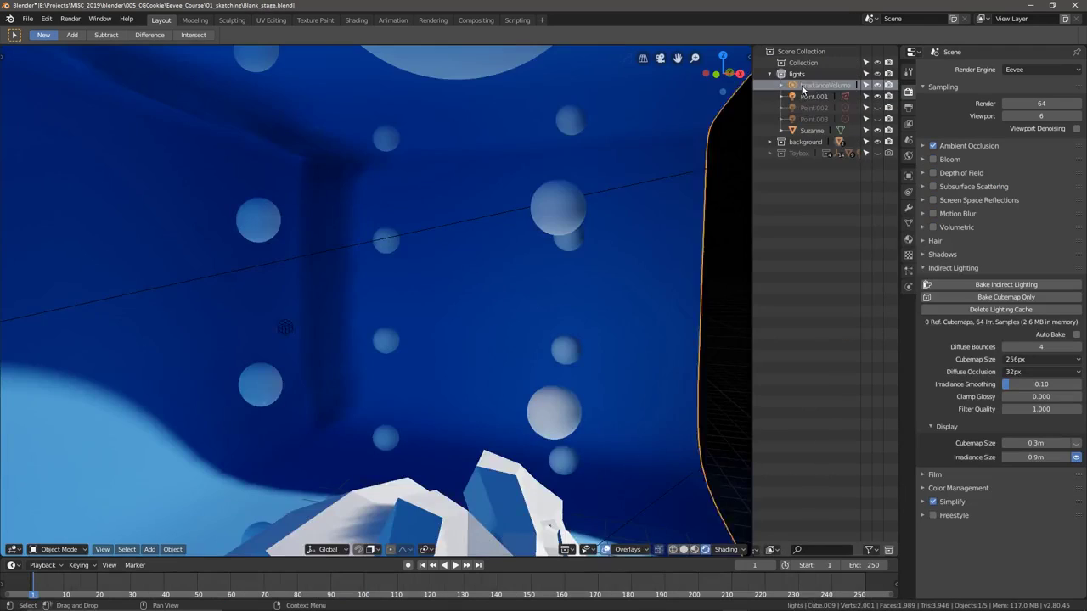
Step: Move the irradiance volume 1.63 m along the global X axis and bake the indirect lighting
{"action": "key", "text": "g"}
{"action": "key", "text": "x"}
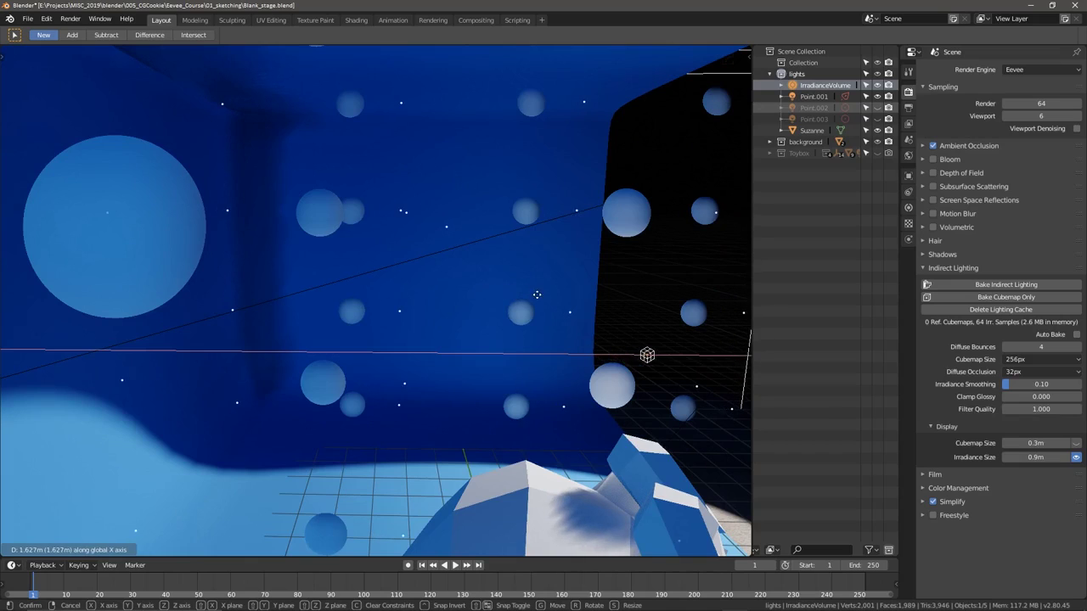
{"action": "left_click", "coordinate": [537, 296]}
{"action": "middle_click_drag", "start_coordinate": [536, 296], "coordinate": [516, 300]}
{"action": "left_click", "coordinate": [999, 287]}
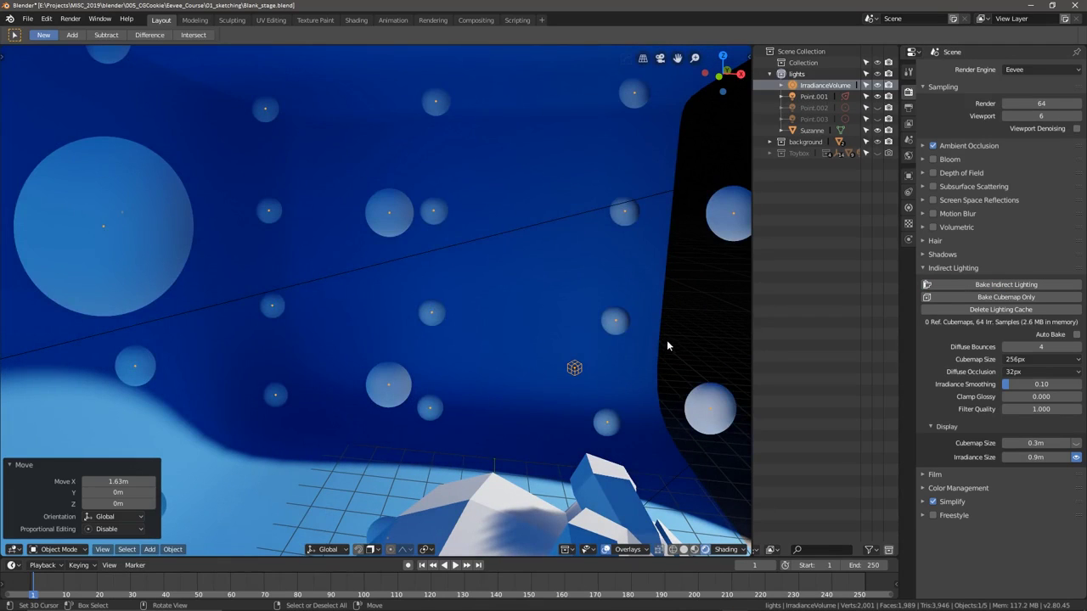
Step: Deselect the irradiance volume, hide the viewport overlays and inspect the indirect lighting around the monkey head
{"action": "middle_click_drag", "start_coordinate": [667, 345], "coordinate": [556, 366]}
{"action": "scroll", "coordinate": [595, 352], "scroll_direction": "down", "scroll_amount": 6}
{"action": "scroll", "coordinate": [616, 304], "scroll_direction": "up", "scroll_amount": 2}
{"action": "right_click", "coordinate": [591, 318]}
{"action": "left_click", "coordinate": [606, 549]}
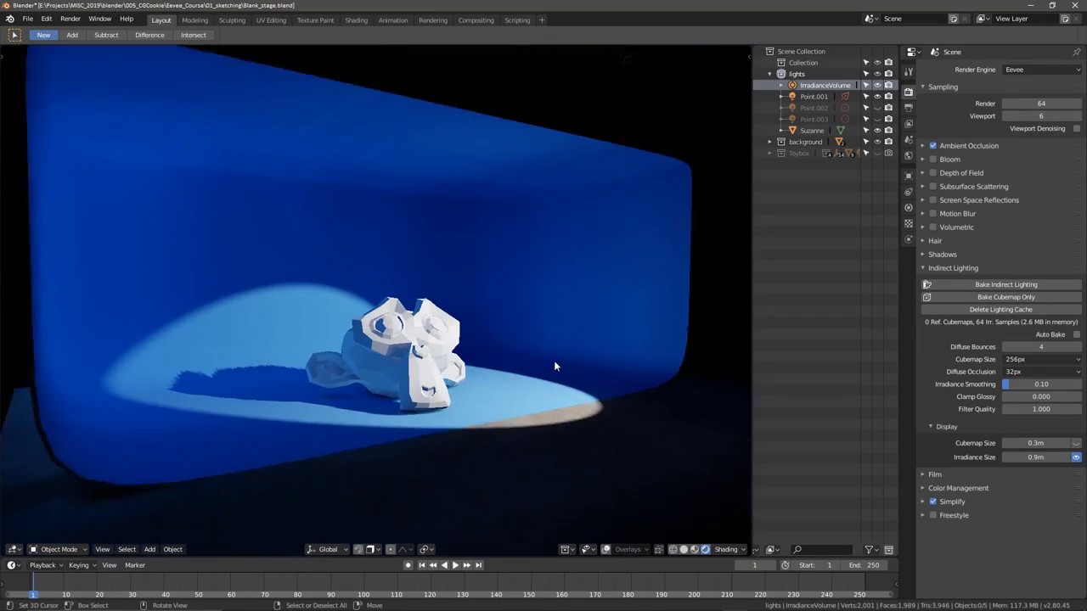
{"action": "scroll", "coordinate": [553, 366], "scroll_direction": "up", "scroll_amount": 3}
{"action": "scroll", "coordinate": [582, 376], "scroll_direction": "down", "scroll_amount": 6}
{"action": "scroll", "coordinate": [628, 395], "scroll_direction": "up", "scroll_amount": 5}
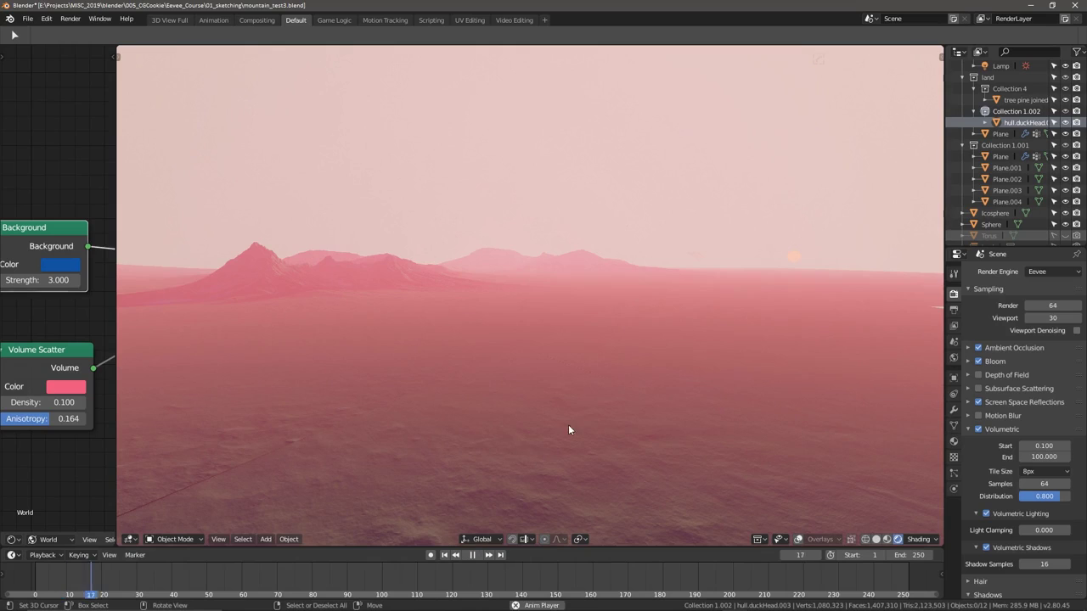
Step: Inspect the volumetric fog and the ship's shadow in the desert scene by walking through the view and scrubbing the animation
{"action": "key", "text": "shift+grave"}
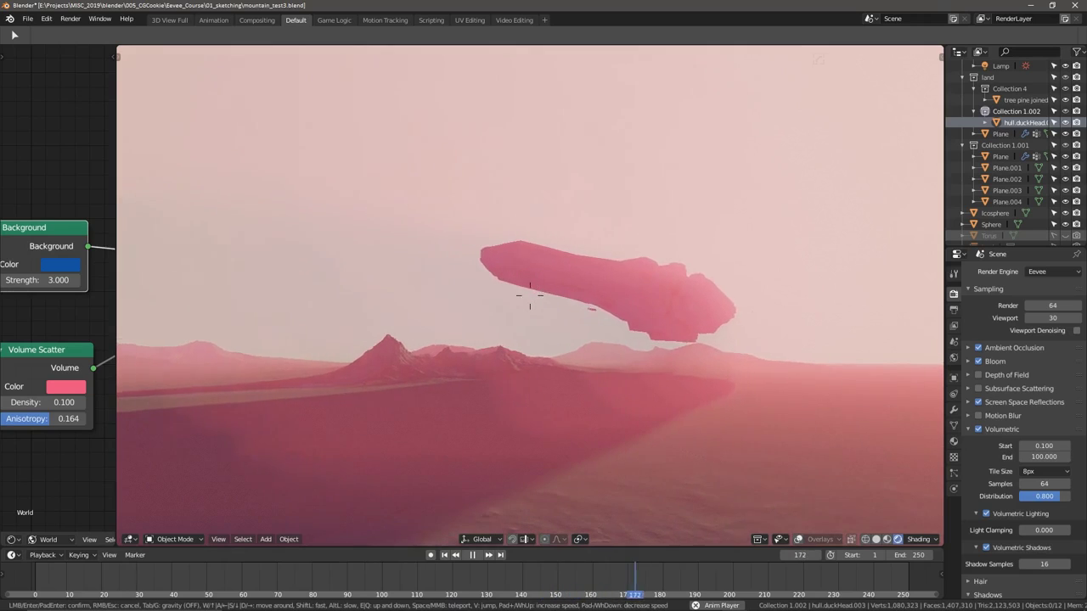
{"action": "left_click", "coordinate": [782, 396]}
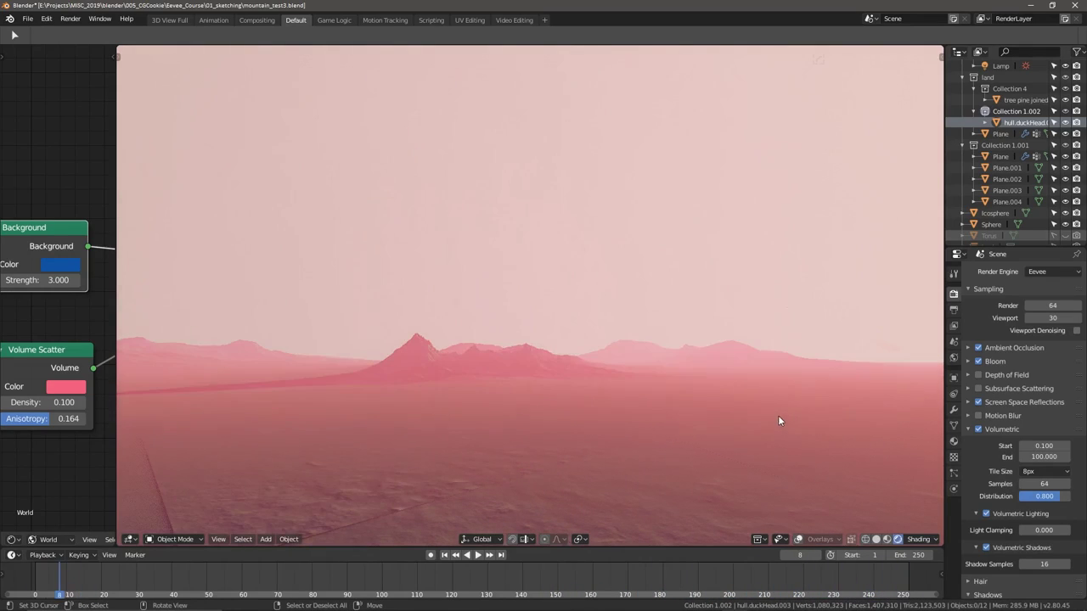
{"action": "left_click", "coordinate": [297, 579]}
{"action": "left_click_drag", "start_coordinate": [302, 580], "coordinate": [369, 582]}
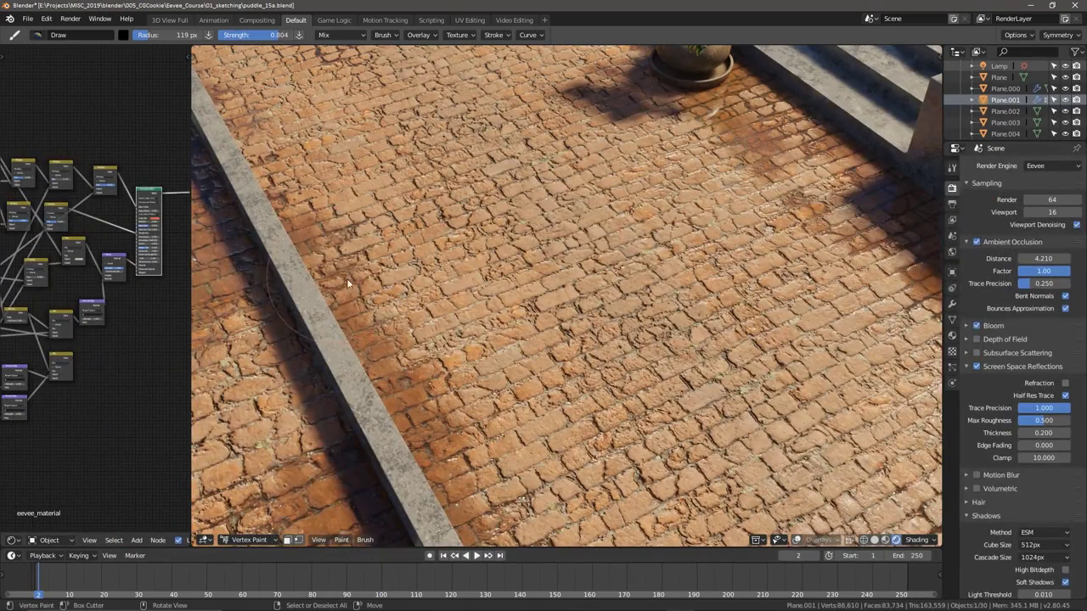
Step: Enlarge the vertex paint brush to a 262 px radius and paint wet puddle areas across the brick pavement
{"action": "key", "text": "f"}
{"action": "left_click", "coordinate": [539, 309]}
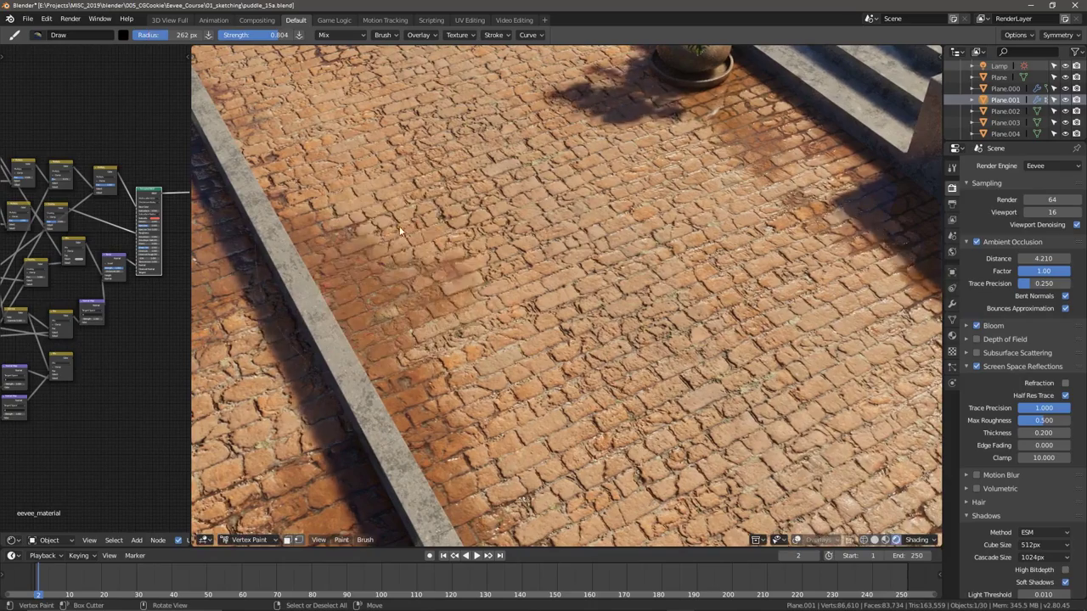
{"action": "left_click_drag", "start_coordinate": [400, 231], "coordinate": [582, 372]}
{"action": "mouse_move", "coordinate": [581, 377]}
{"action": "middle_mouse_down"}
{"action": "mouse_move", "coordinate": [481, 321]}
{"action": "mouse_move", "coordinate": [584, 360]}
{"action": "middle_mouse_up"}
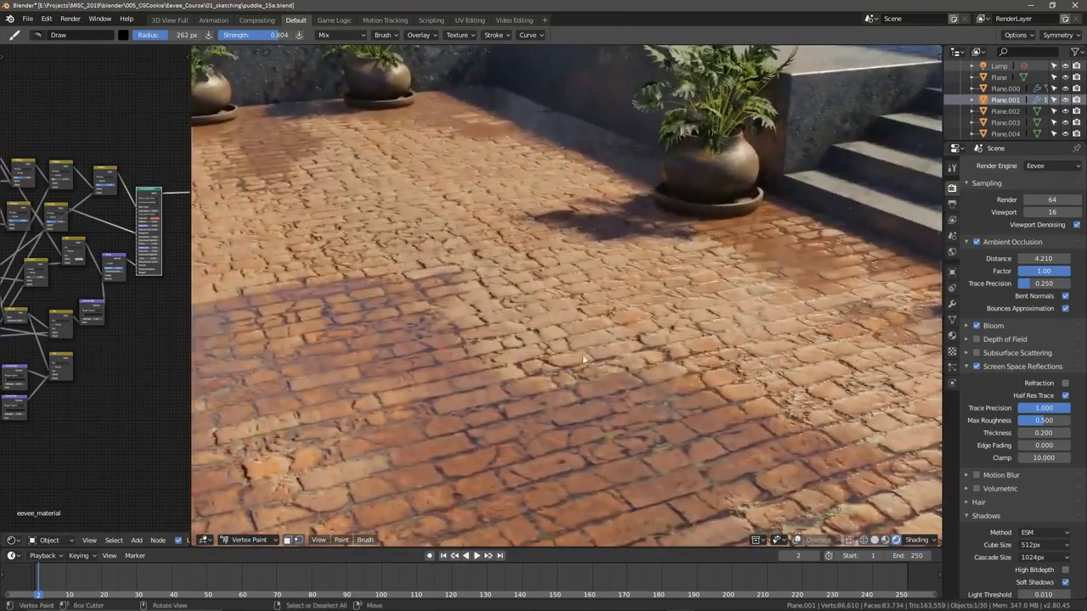
{"action": "mouse_move", "coordinate": [543, 327]}
{"action": "left_mouse_down"}
{"action": "mouse_move", "coordinate": [433, 255]}
{"action": "mouse_move", "coordinate": [363, 159]}
{"action": "mouse_move", "coordinate": [362, 242]}
{"action": "mouse_move", "coordinate": [618, 289]}
{"action": "left_mouse_up"}
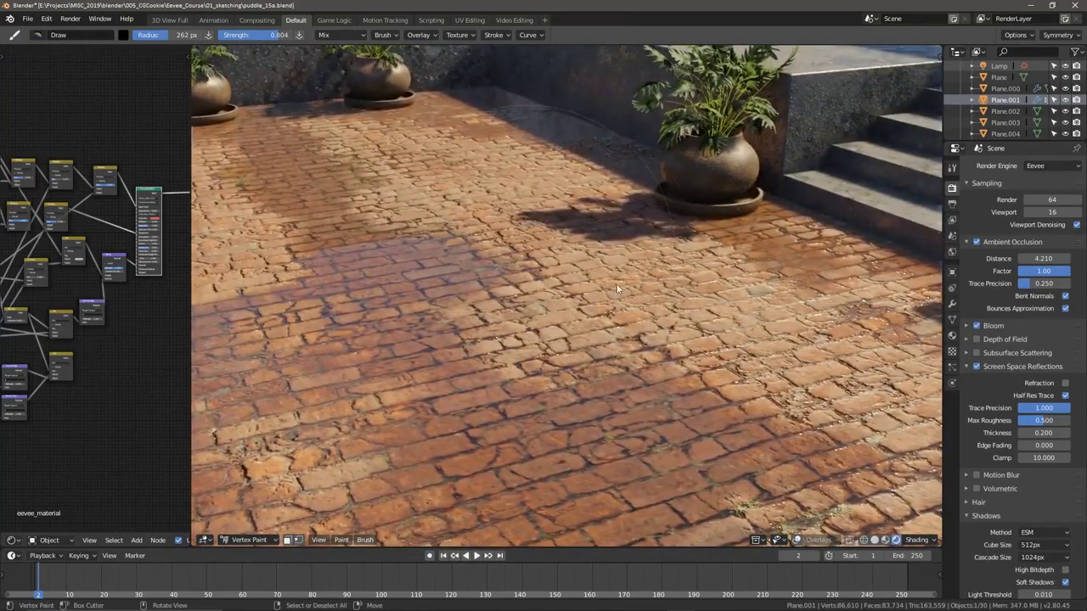
{"action": "middle_click_drag", "start_coordinate": [552, 368], "coordinate": [587, 359], "text": "ctrl"}
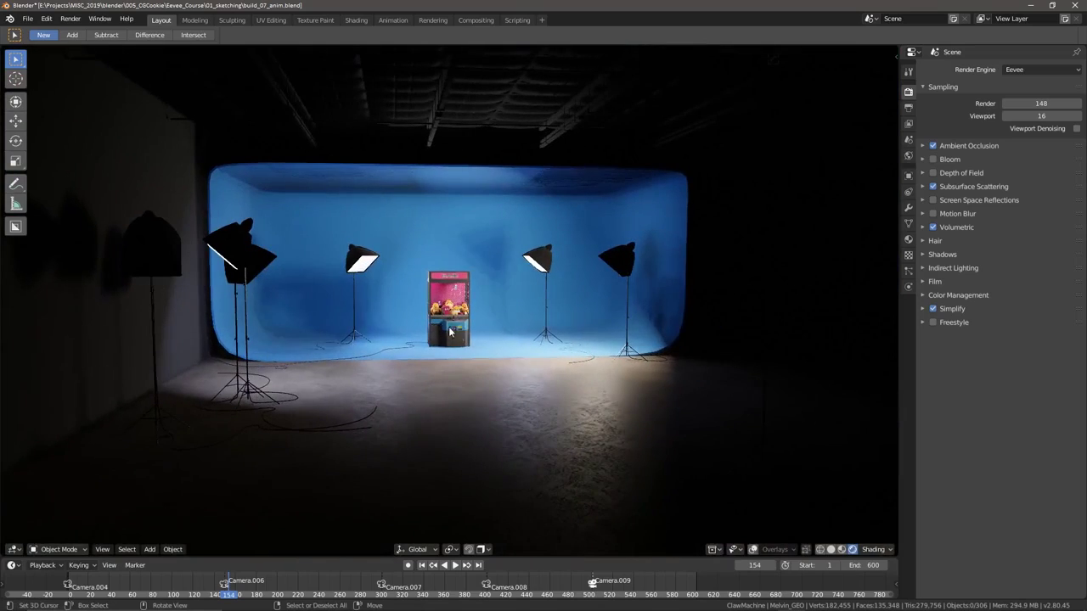
Step: Examine the claw machine and the surrounding softbox lights in the blue studio from an angled close-up
{"action": "middle_click_drag", "start_coordinate": [435, 287], "coordinate": [499, 321]}
{"action": "scroll", "coordinate": [454, 315], "scroll_direction": "up", "scroll_amount": 4}
{"action": "scroll", "coordinate": [471, 325], "scroll_direction": "up", "scroll_amount": 3}
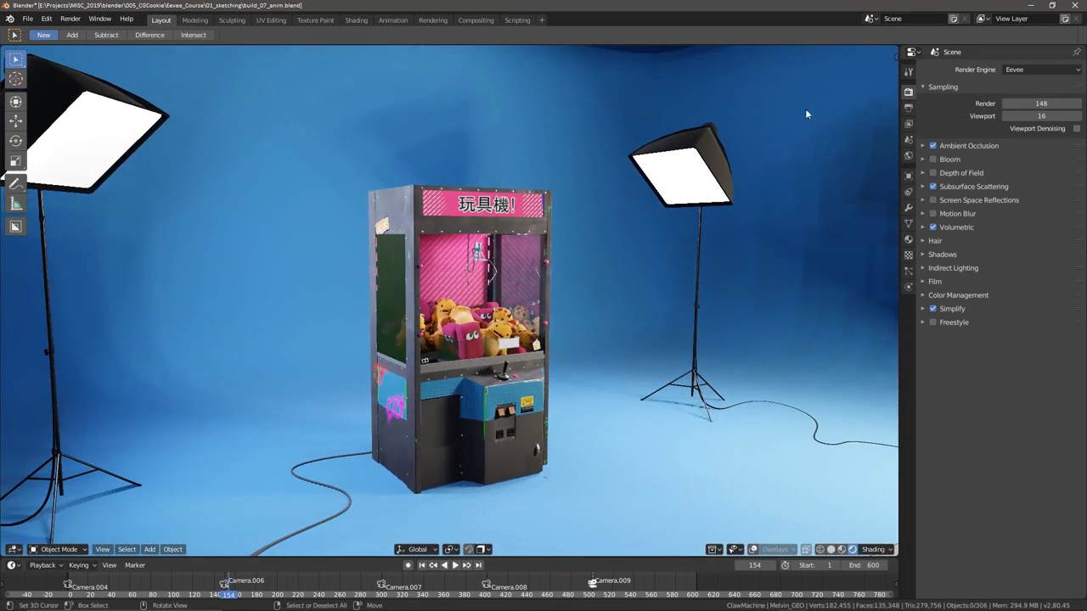